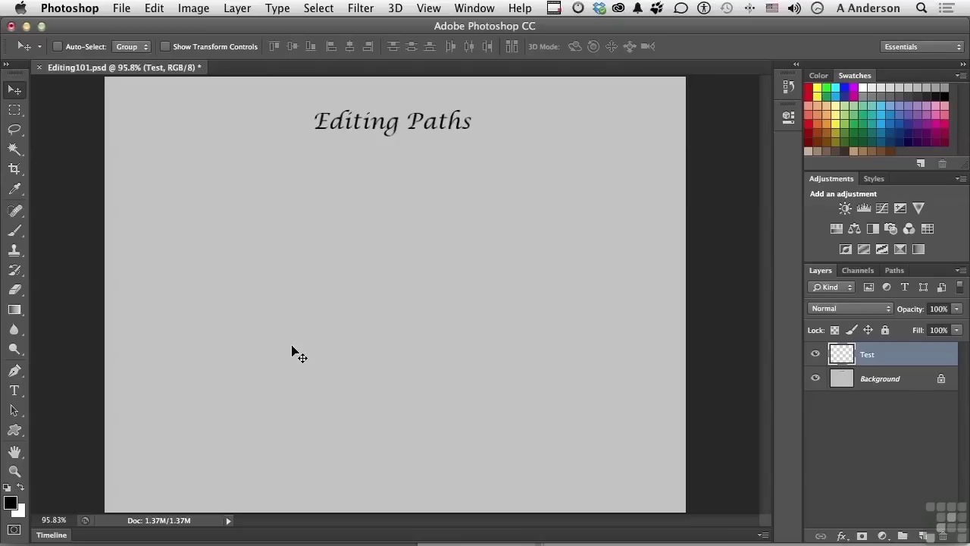
- Choose the standard Pen Tool and set its options-bar mode to Path
click(13, 371)
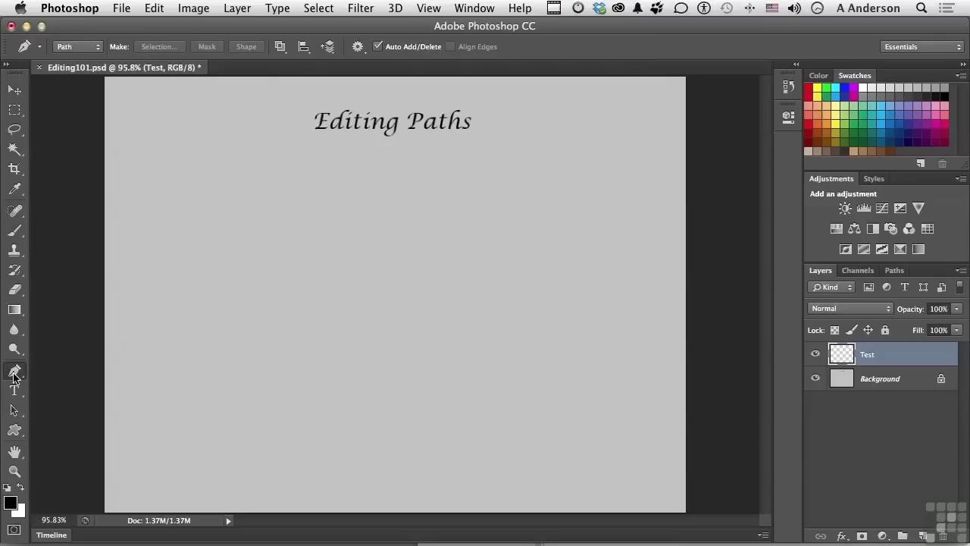
click(100, 48)
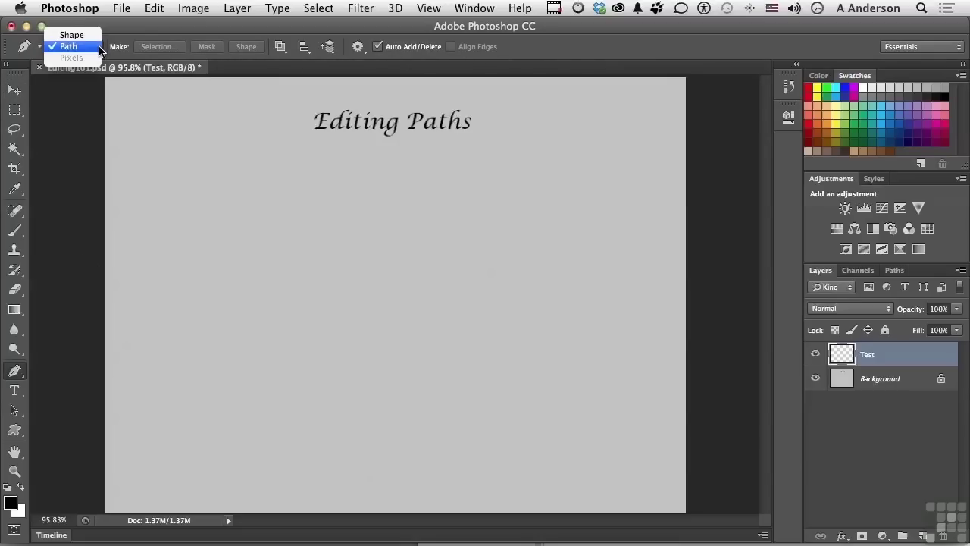
click(74, 46)
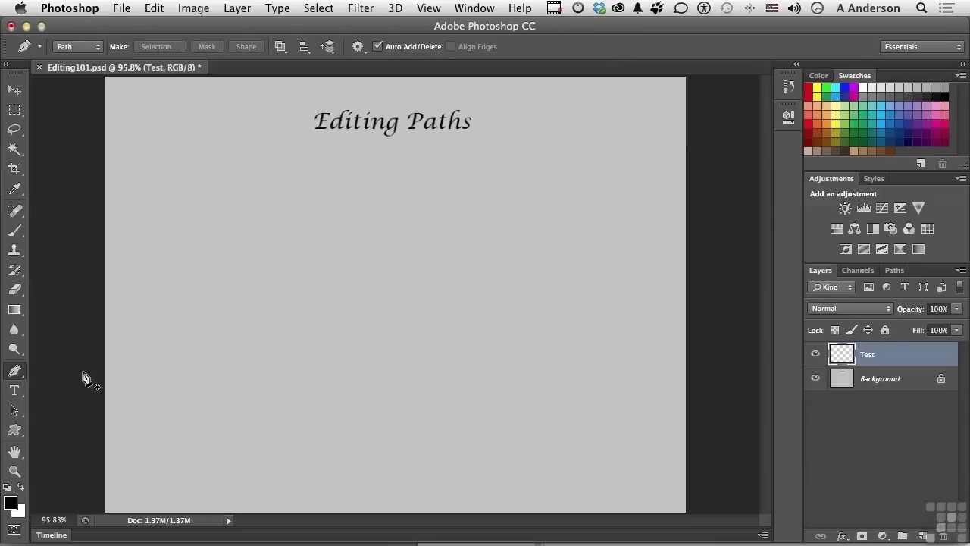
click(14, 372)
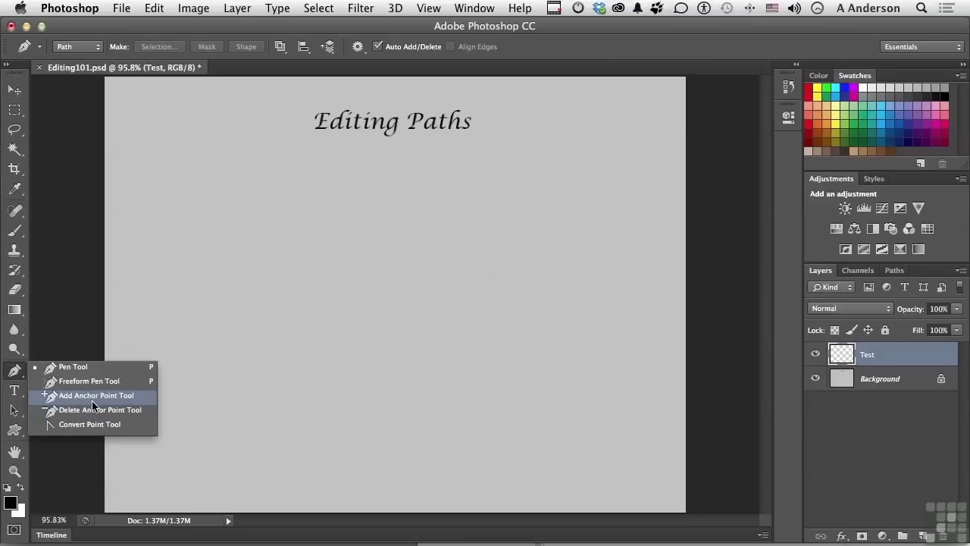
click(84, 370)
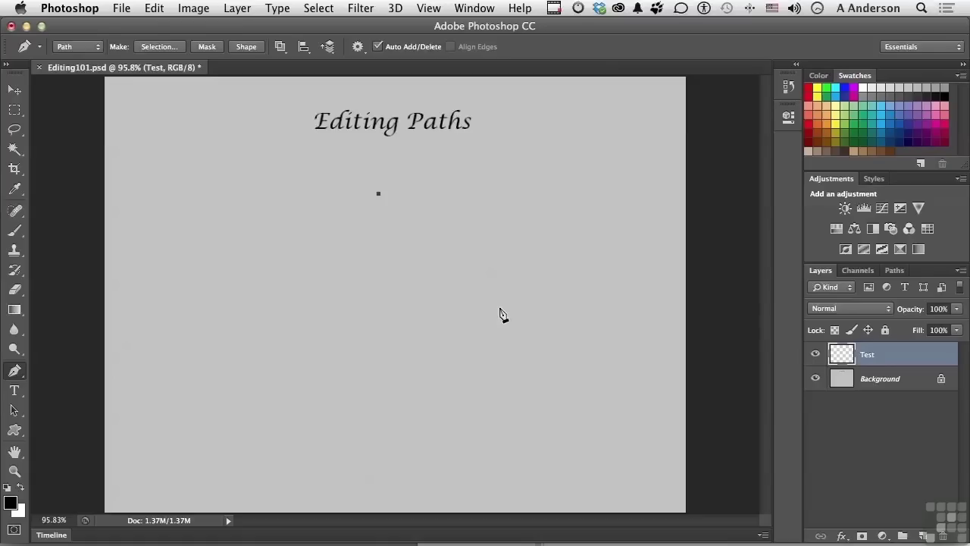
- Place lower-right, lower-left and top corner points to form a closed triangle path
click(501, 309)
click(229, 309)
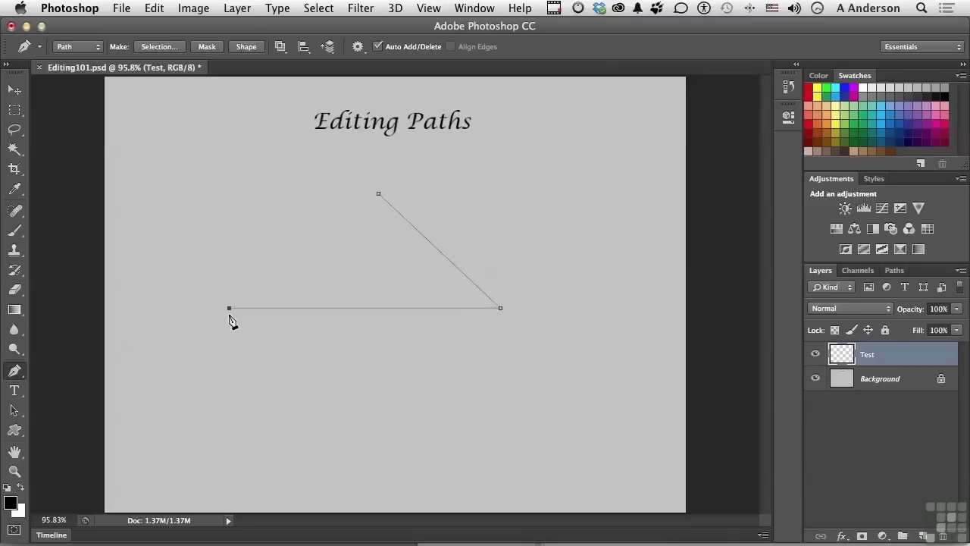
click(379, 194)
click(13, 371)
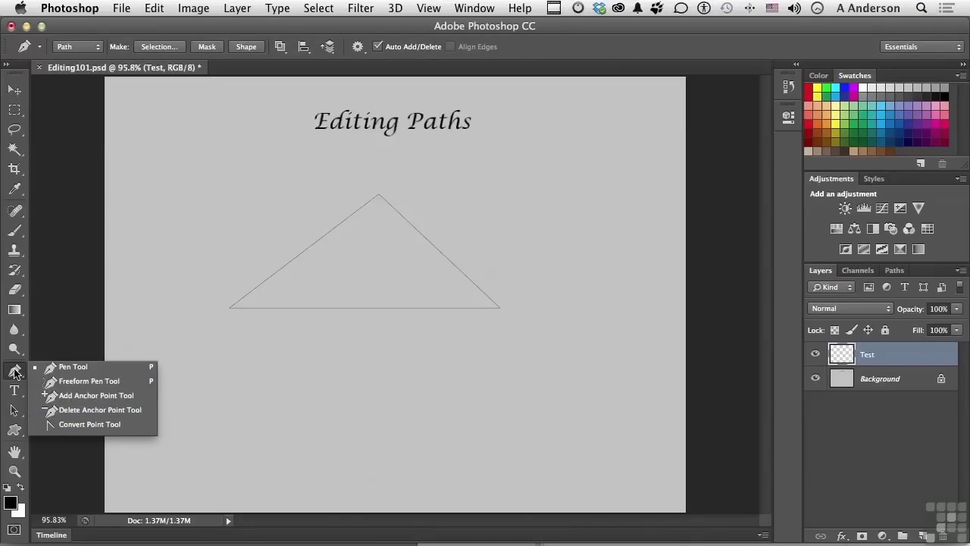
- With the Pen Tool, add midpoint anchors on both slanted sides and delete the top corner anchor
click(14, 372)
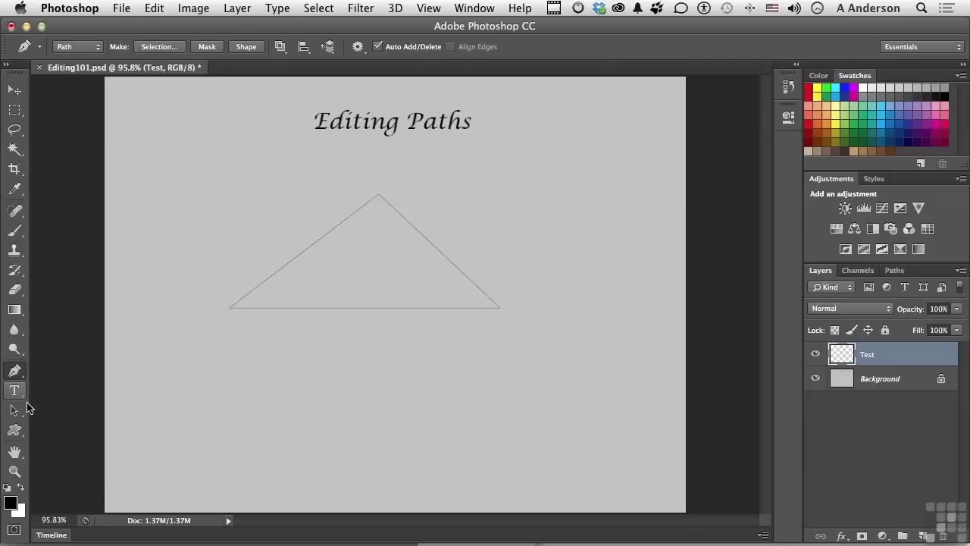
click(13, 414)
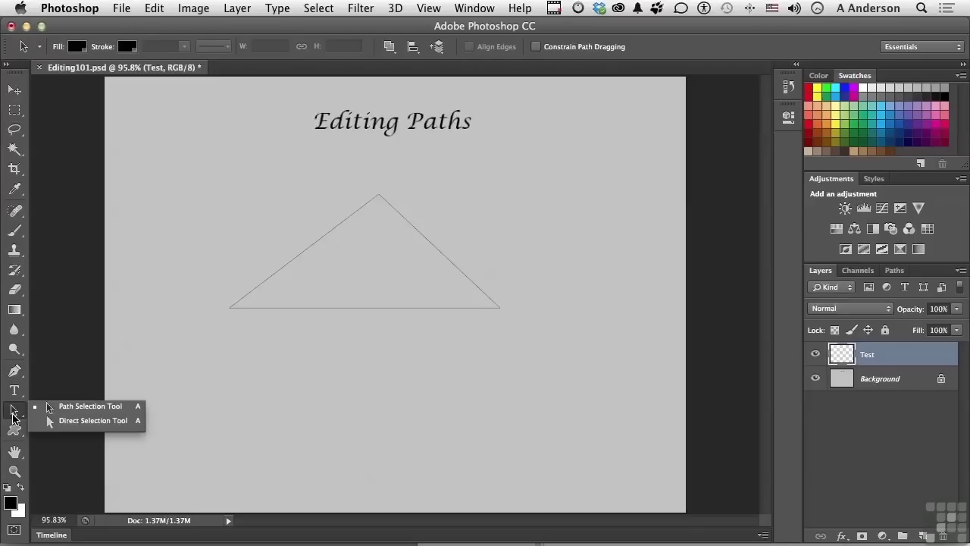
click(99, 411)
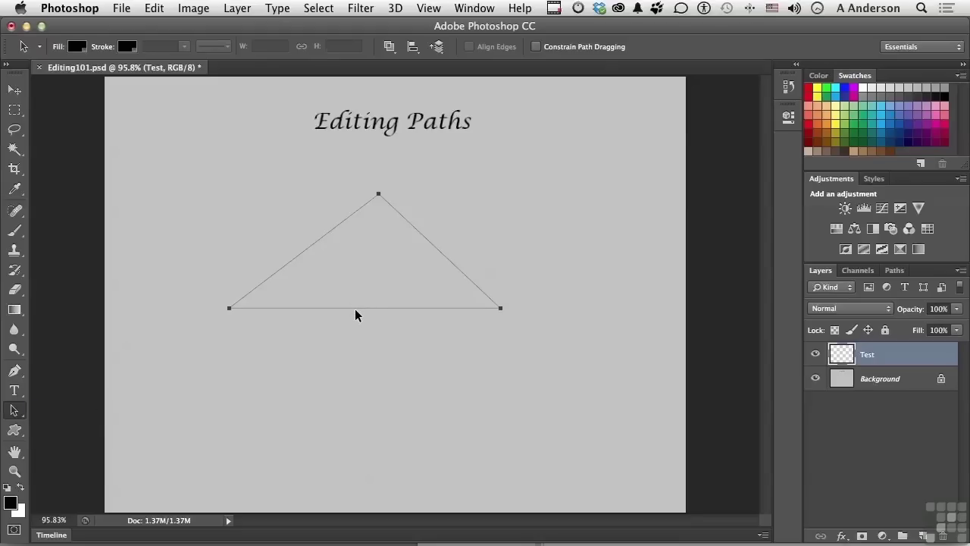
click(24, 371)
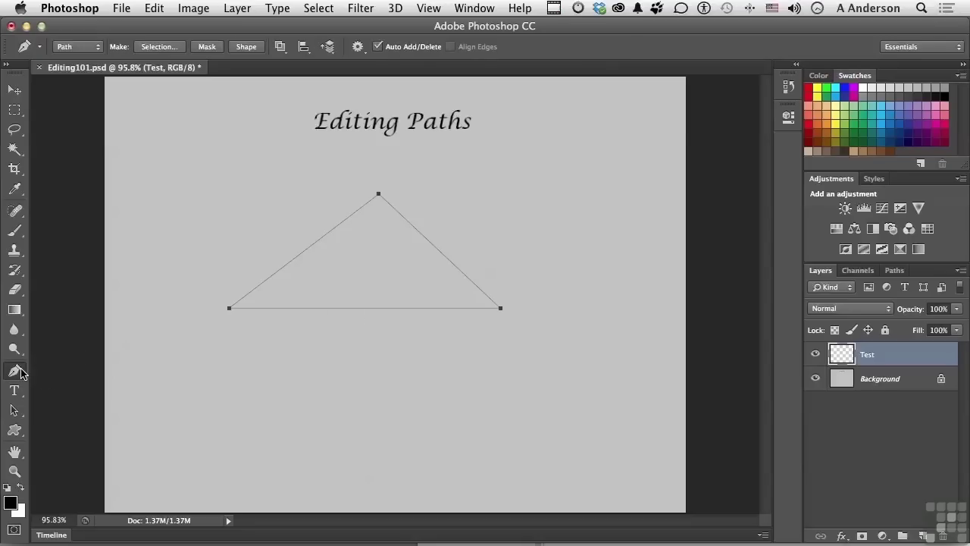
click(430, 244)
click(314, 245)
click(379, 194)
- Drag the left and right side anchors' direction handles to curve the path into a symmetric hump
drag(17, 411, 87, 429)
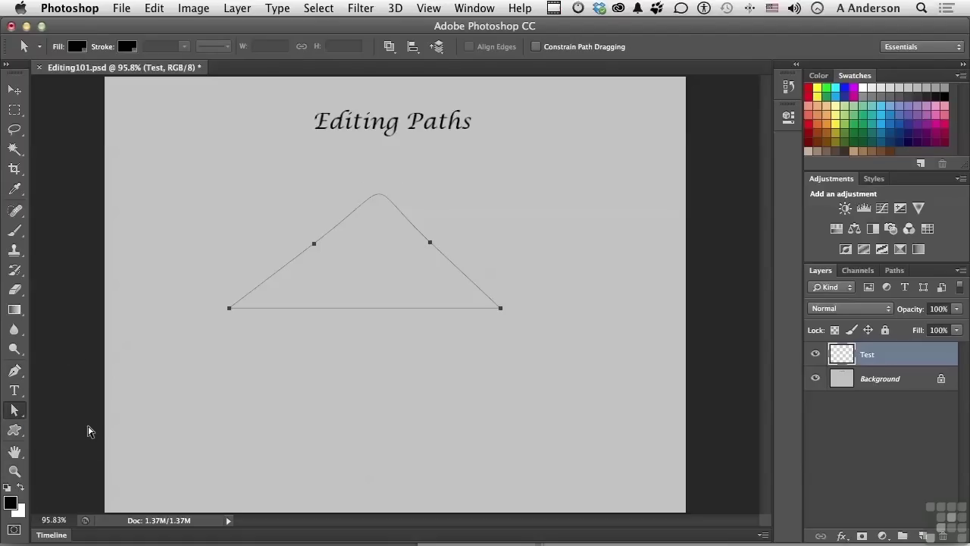
click(430, 243)
drag(360, 180, 404, 166)
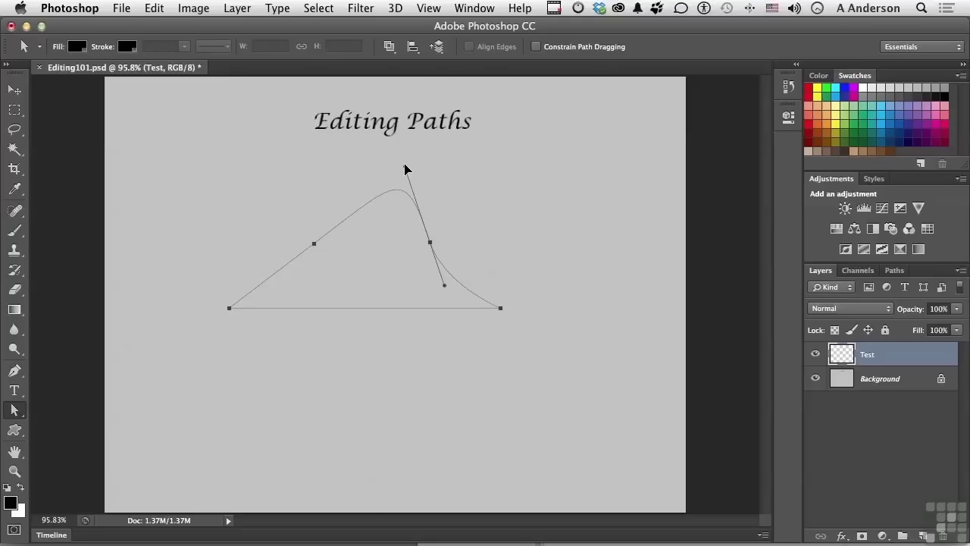
click(314, 244)
drag(400, 178, 346, 159)
drag(347, 157, 342, 163)
drag(343, 166, 339, 169)
- Marquee-select the two upper anchors and nudge them slightly with the arrow keys
click(294, 225)
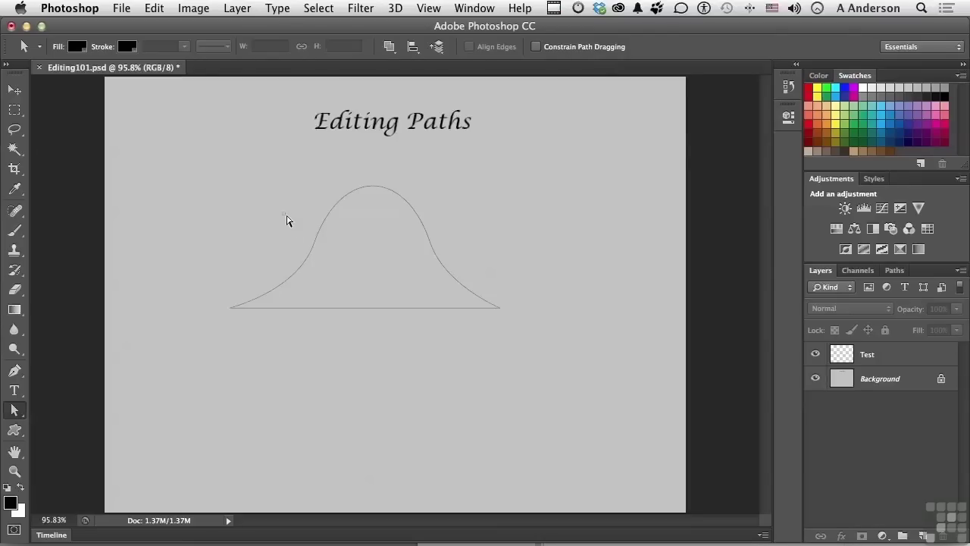
drag(282, 212, 482, 264)
key(Down)
key(Down)
key(Down)
key(Down)
key(Down)
key(Down)
key(Down)
key(Down)
key(Down)
key(Down)
key(Down)
key(Down)
key(Down)
key(Down)
key(Down)
key(Down)
key(Down)
key(Down)
key(Down)
key(Down)
key(Down)
key(Down)
key(Down)
key(Up)
key(Up)
key(Up)
key(Up)
- Convert the upper anchors to corners and drag curve handles out of the left and right end anchors
click(111, 351)
click(15, 414)
click(76, 420)
click(14, 371)
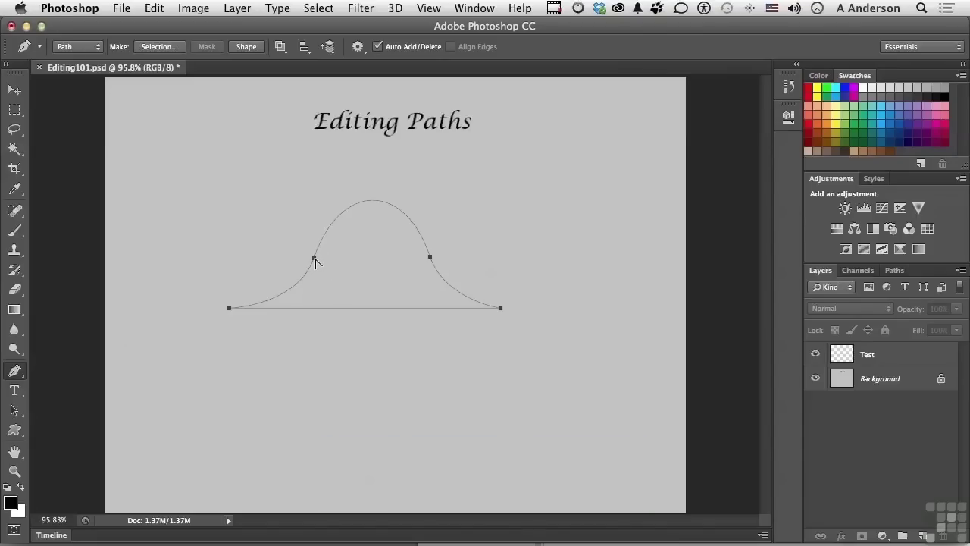
alt+click(315, 259)
alt+click(430, 259)
drag(500, 307, 486, 338)
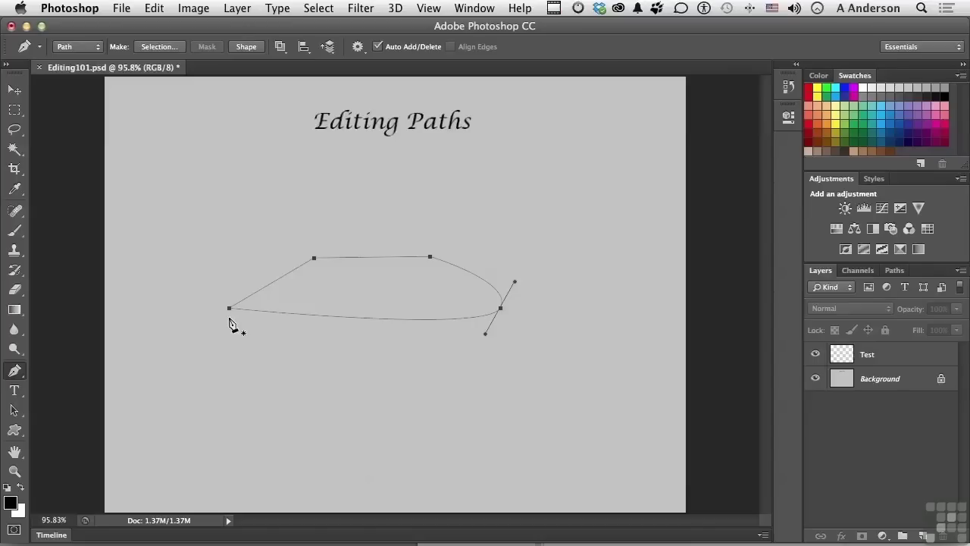
drag(229, 308, 214, 277)
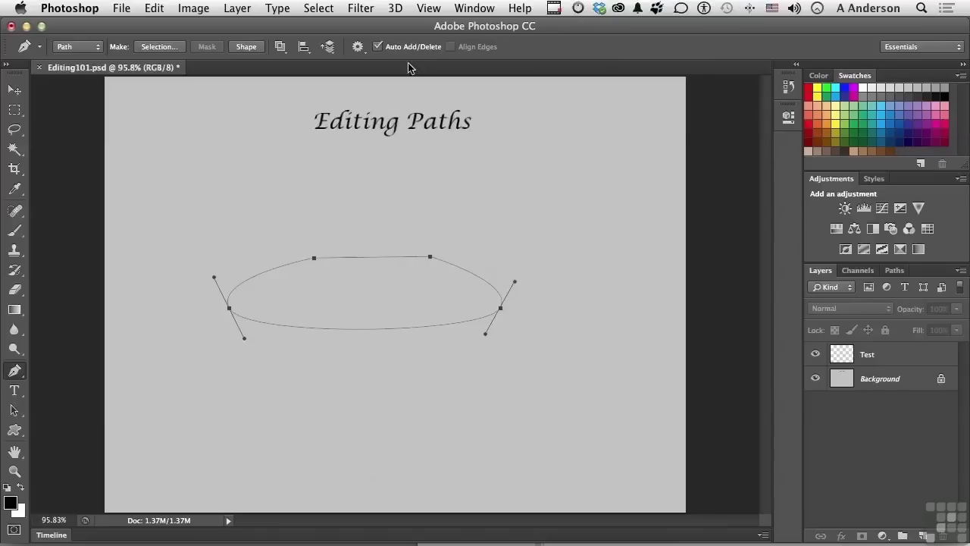
- Select the whole oval path with the Path Selection Tool and delete it
click(16, 370)
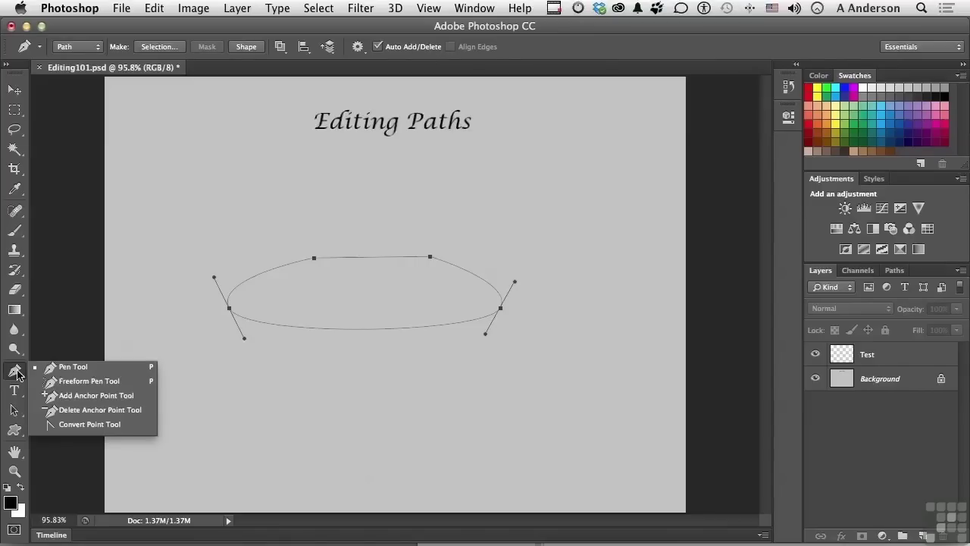
click(88, 395)
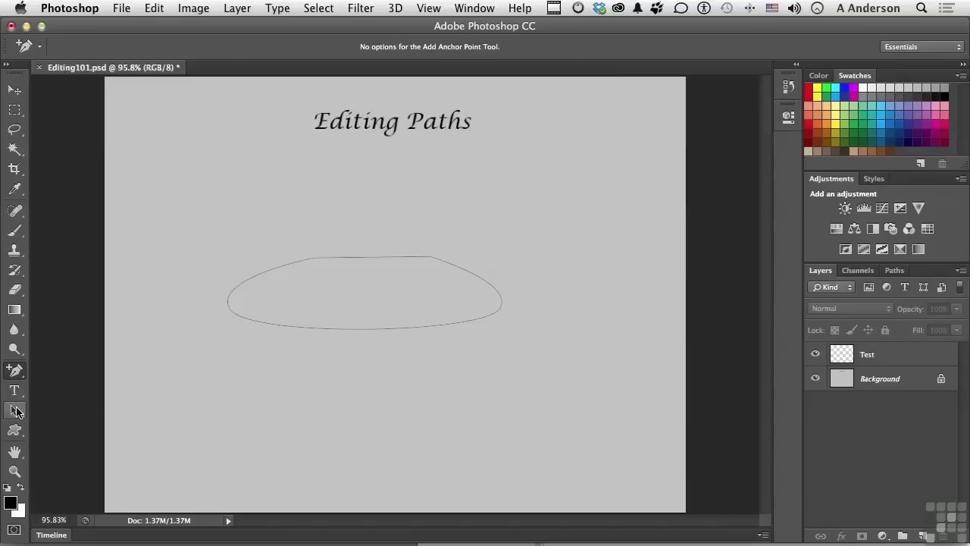
click(17, 411)
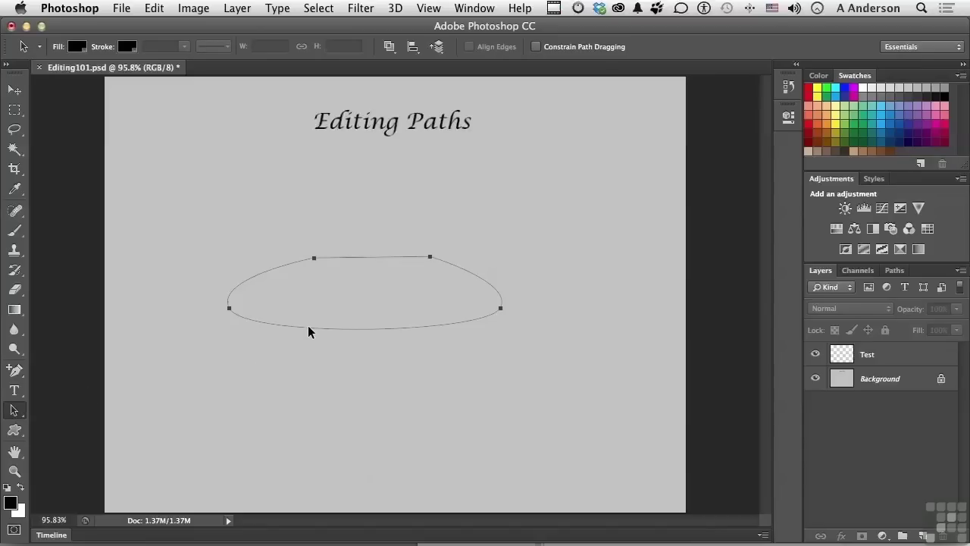
key(Delete)
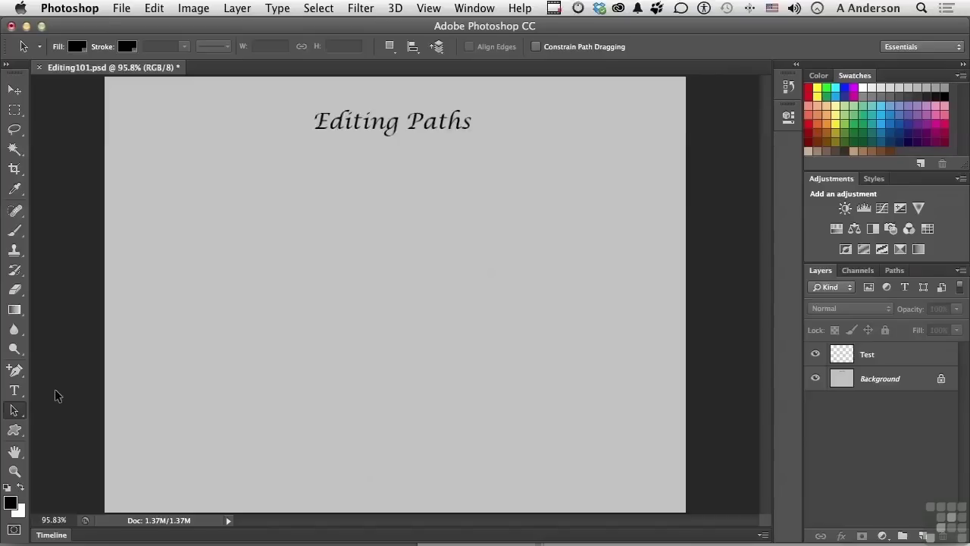
- Choose the standard Pen Tool and enable Rubber Band in its options gear menu
click(16, 370)
drag(18, 370, 61, 369)
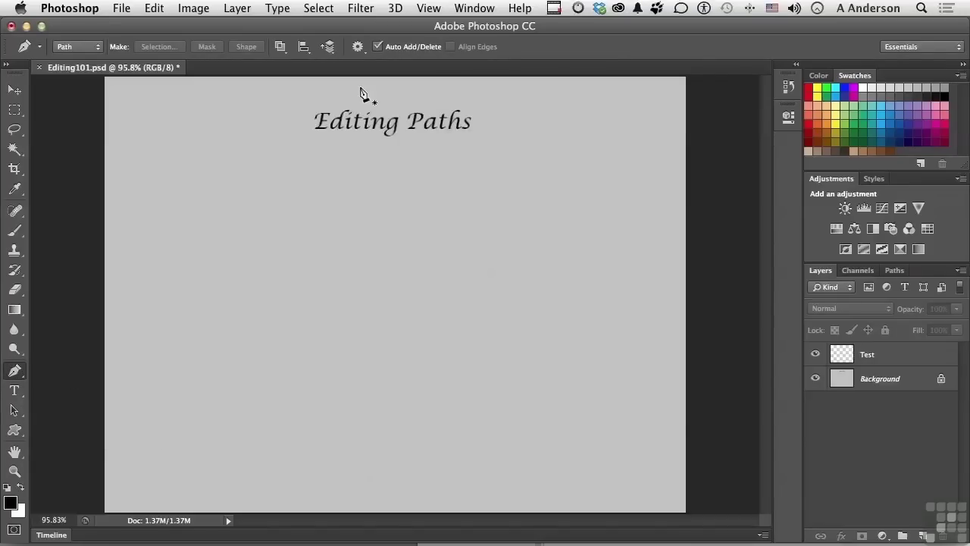
click(359, 48)
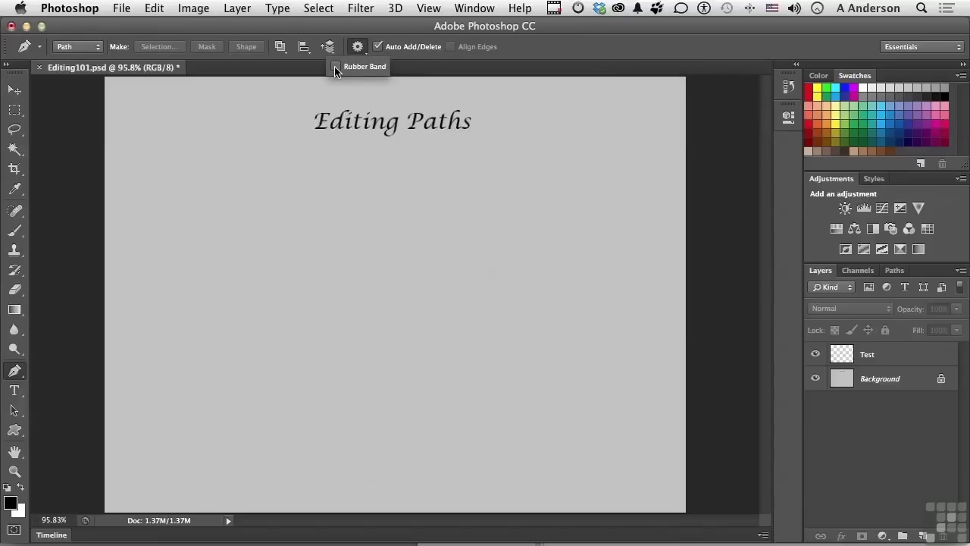
click(335, 66)
- Draw a closed four-anchor oval, dragging the right and left anchors into smooth curves
click(404, 189)
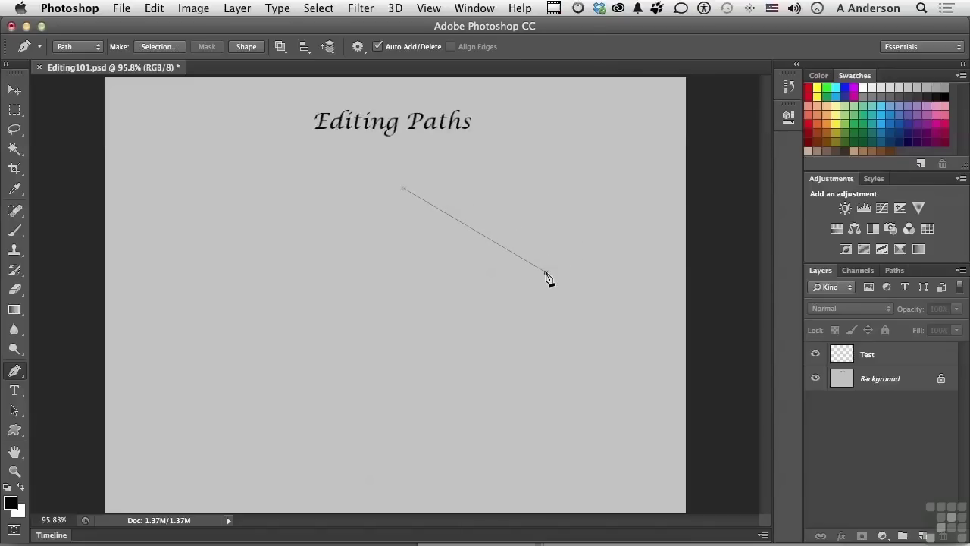
drag(546, 271, 506, 382)
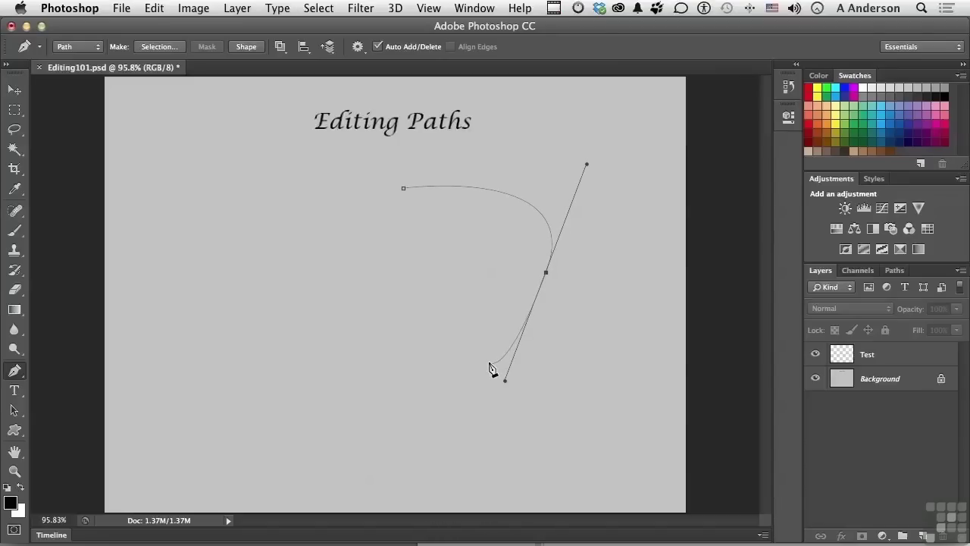
click(320, 347)
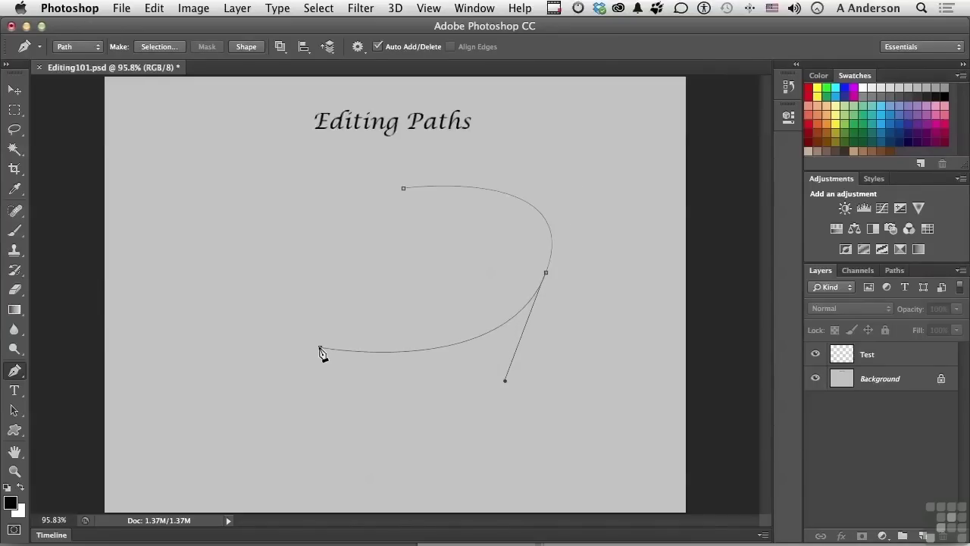
drag(274, 258, 291, 203)
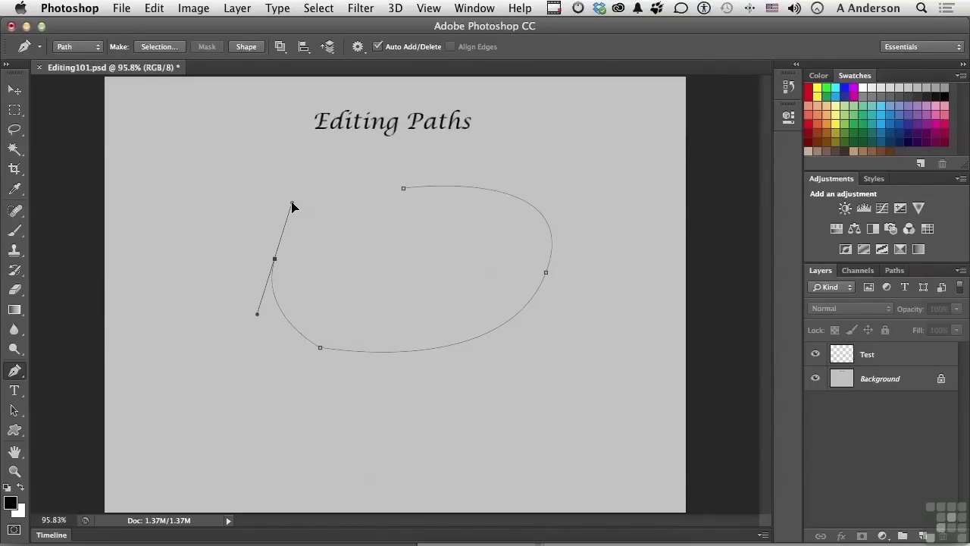
click(404, 189)
click(358, 47)
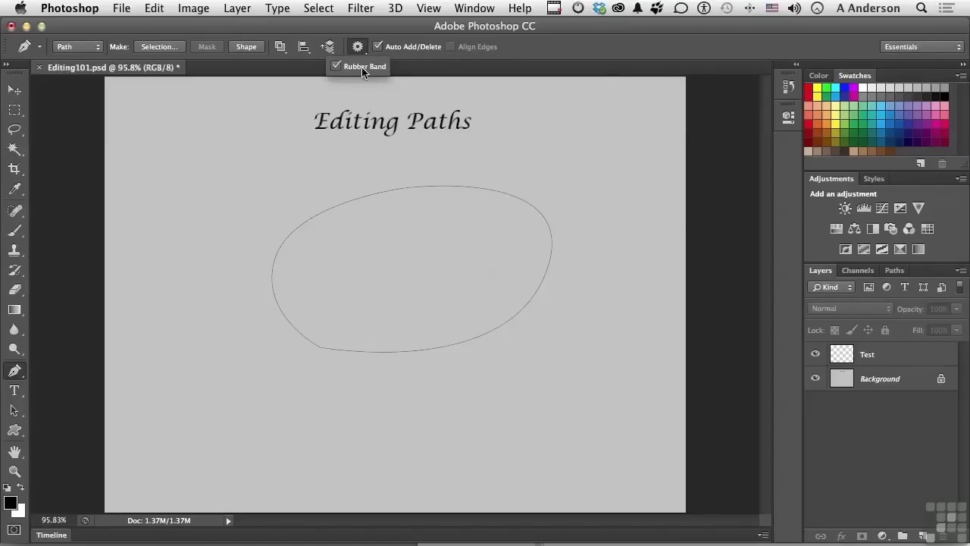